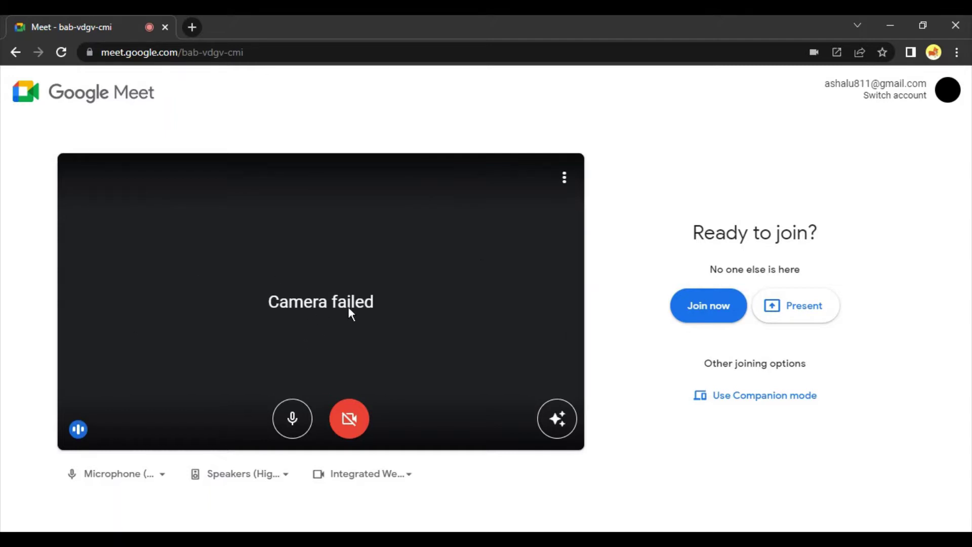
In Google Meet, try OBS Virtual Camera as the camera, then switch back to Integrated Webcam.
click(350, 418)
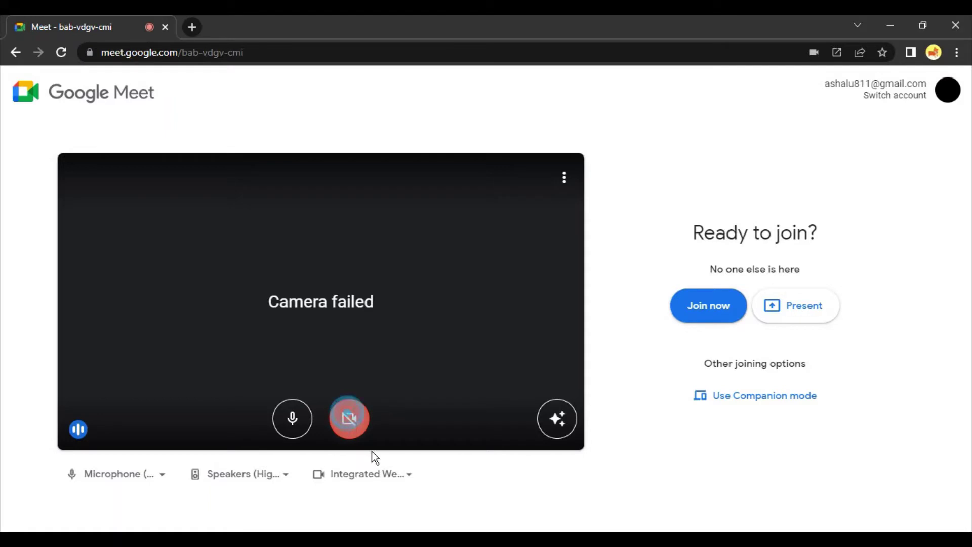
click(352, 428)
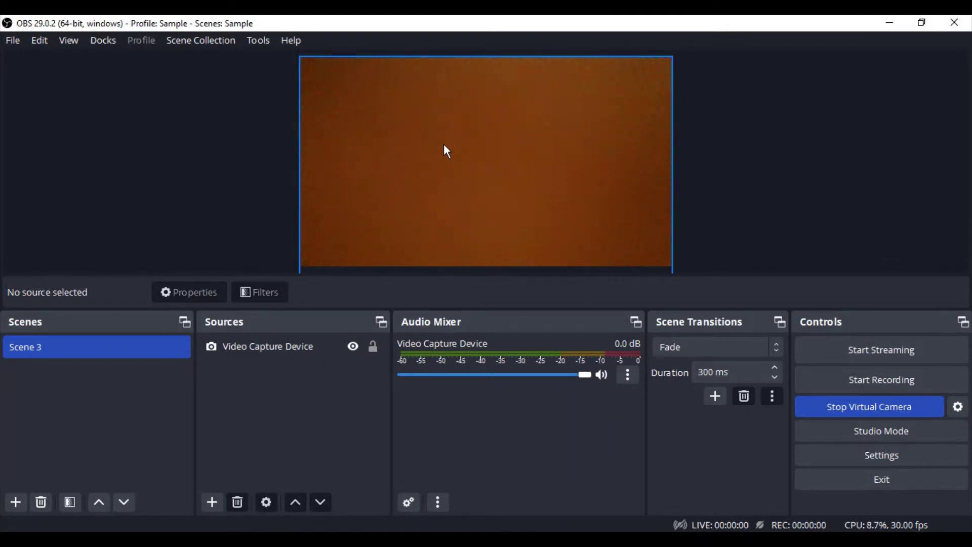
click(426, 540)
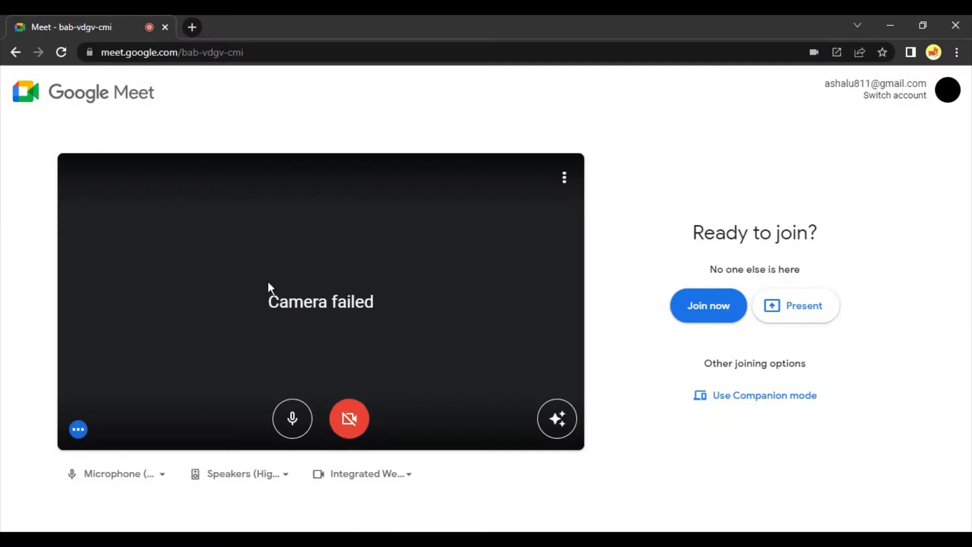
click(336, 481)
click(360, 400)
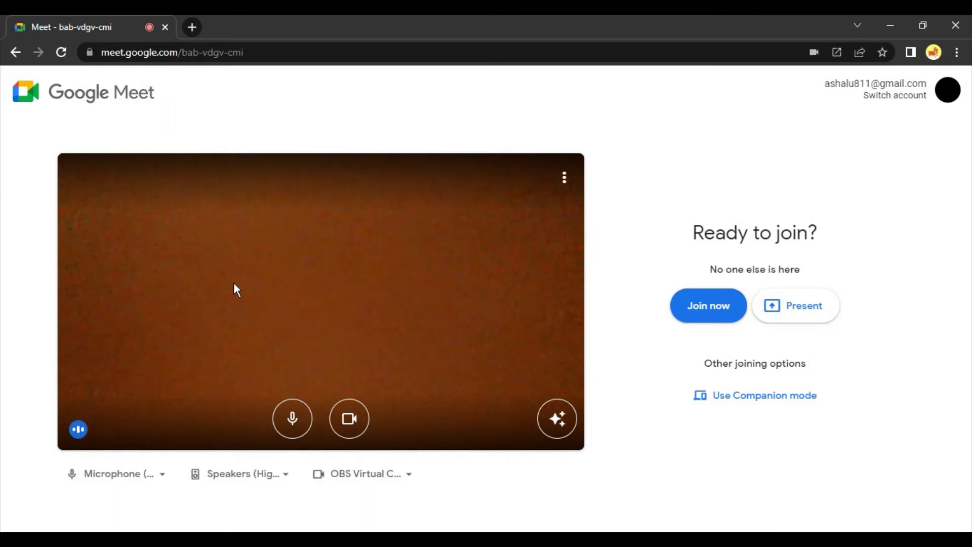
click(368, 479)
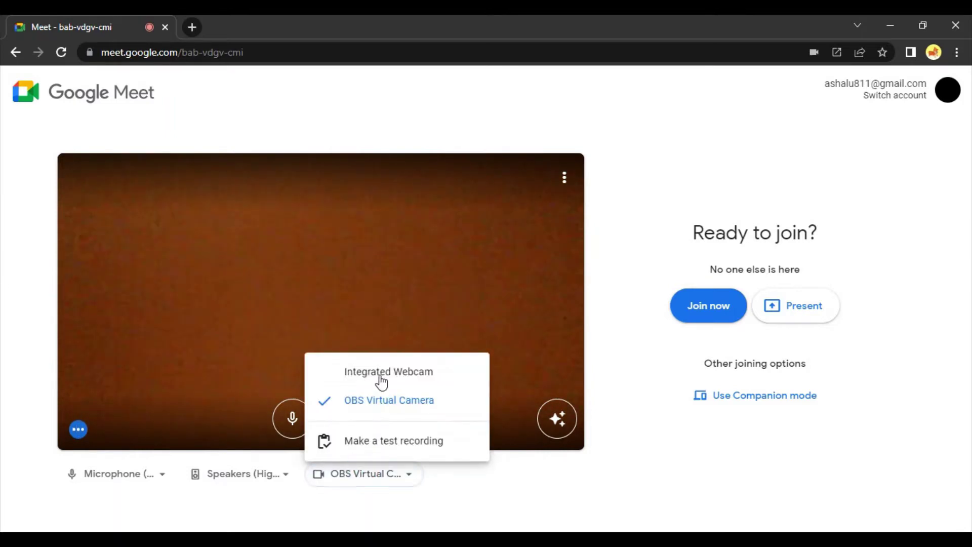
click(387, 368)
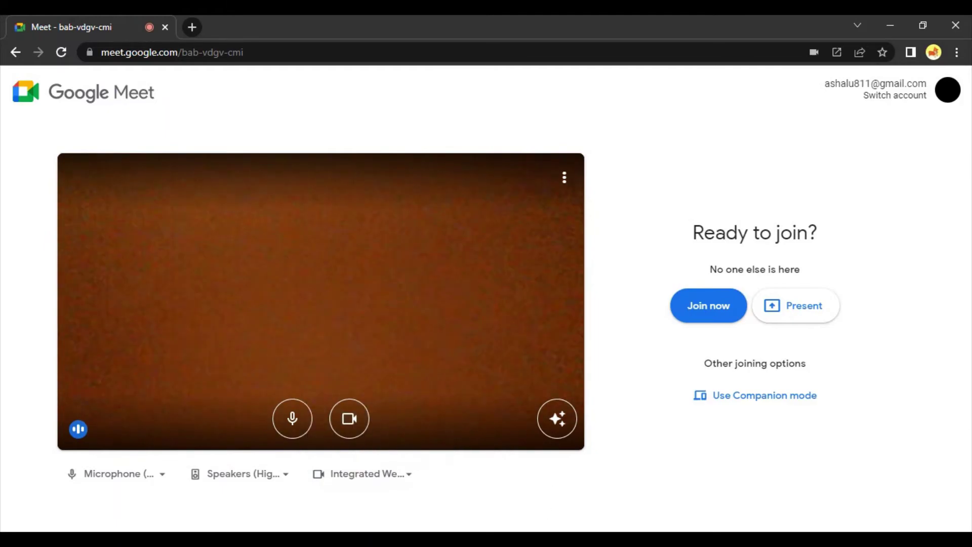
Stop the OBS virtual camera and delete the Video Capture Device source from Scene 3.
key(alt+Tab)
click(908, 407)
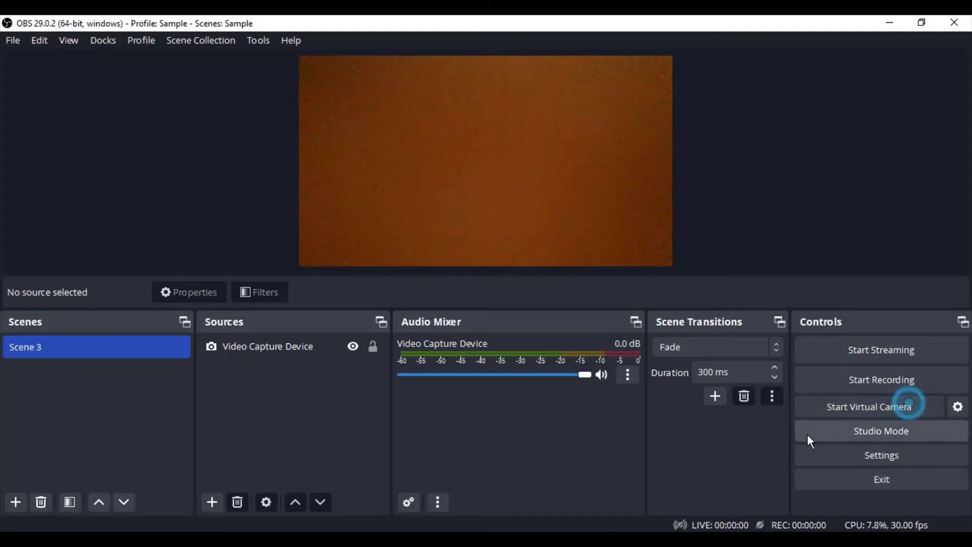
click(290, 346)
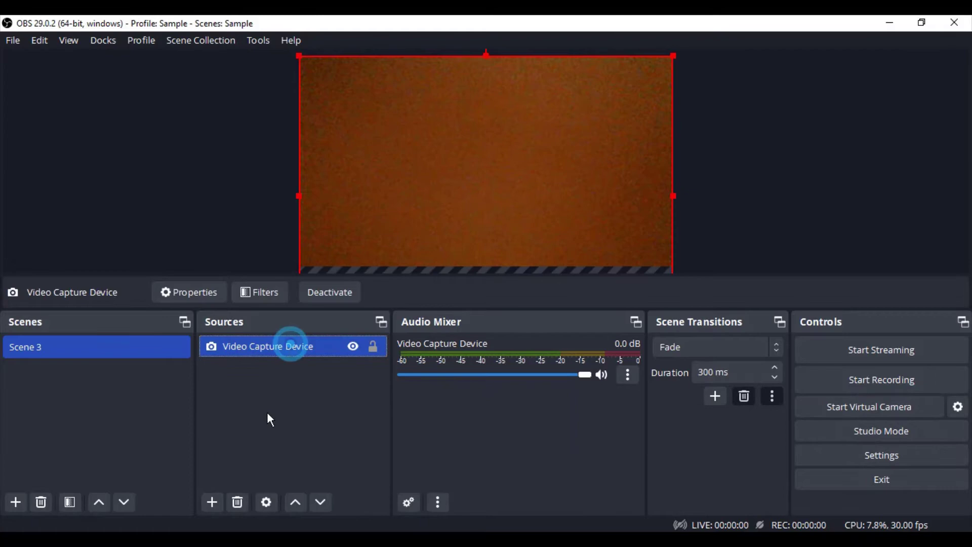
click(237, 502)
click(548, 294)
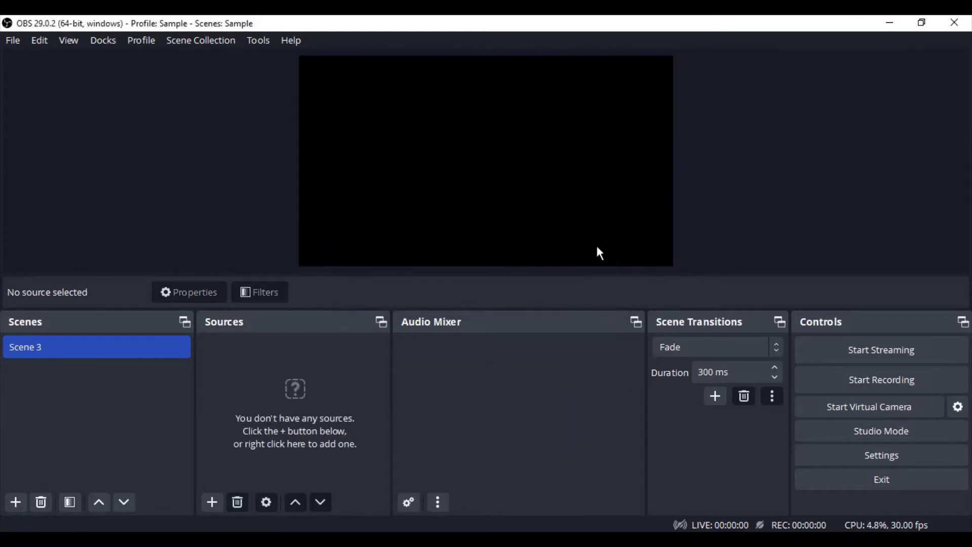
Bring Google Meet forward and reload the lobby page.
mouse_move(362, 542)
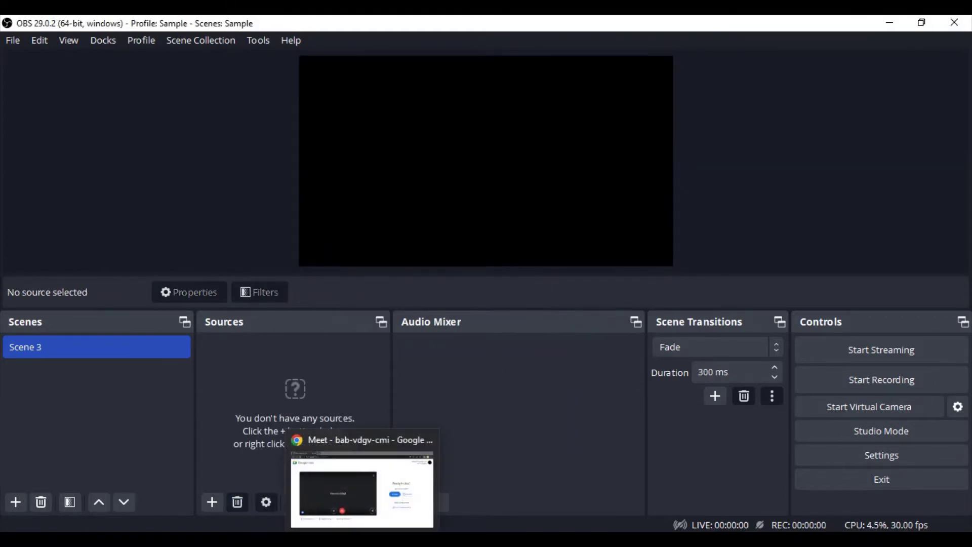
click(363, 489)
click(394, 474)
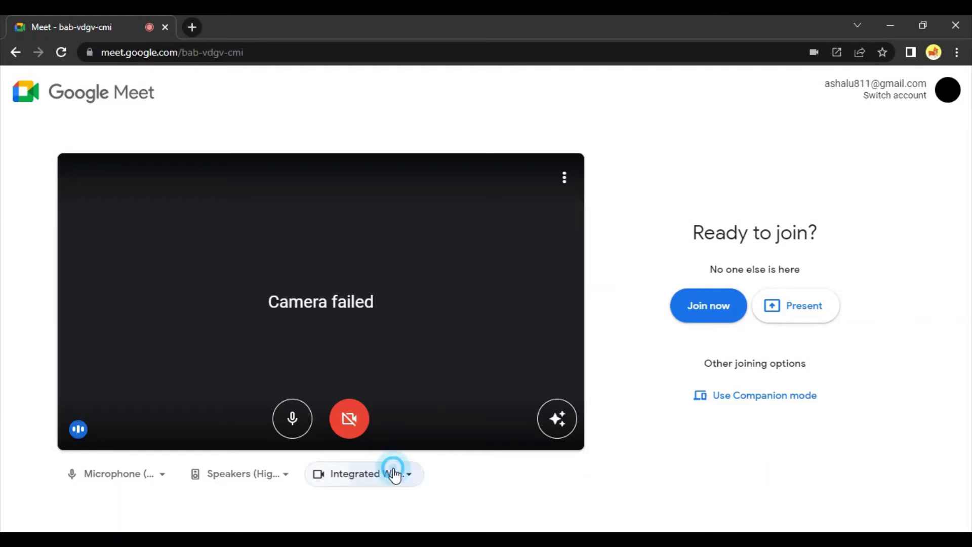
click(61, 52)
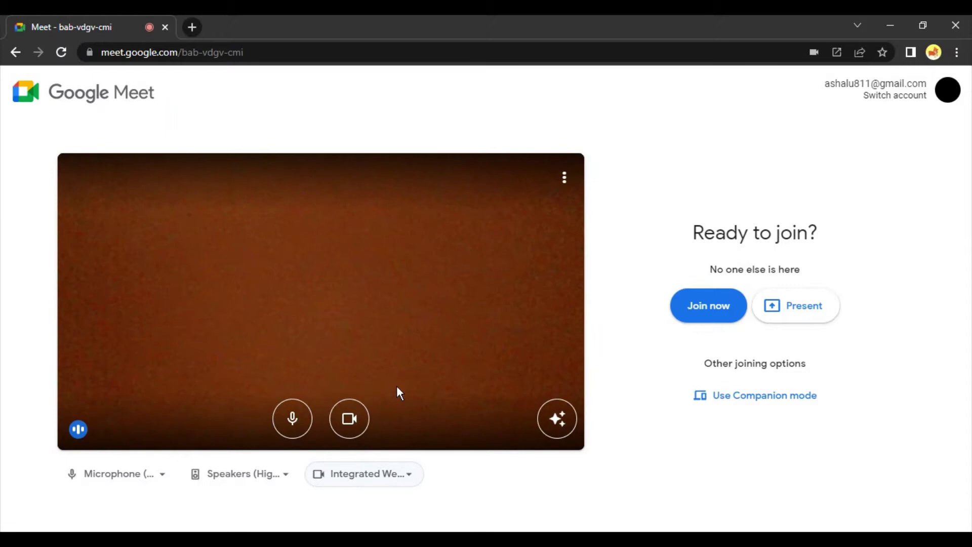
Turn the Meet camera off and back on for a live preview, then return to OBS.
click(349, 419)
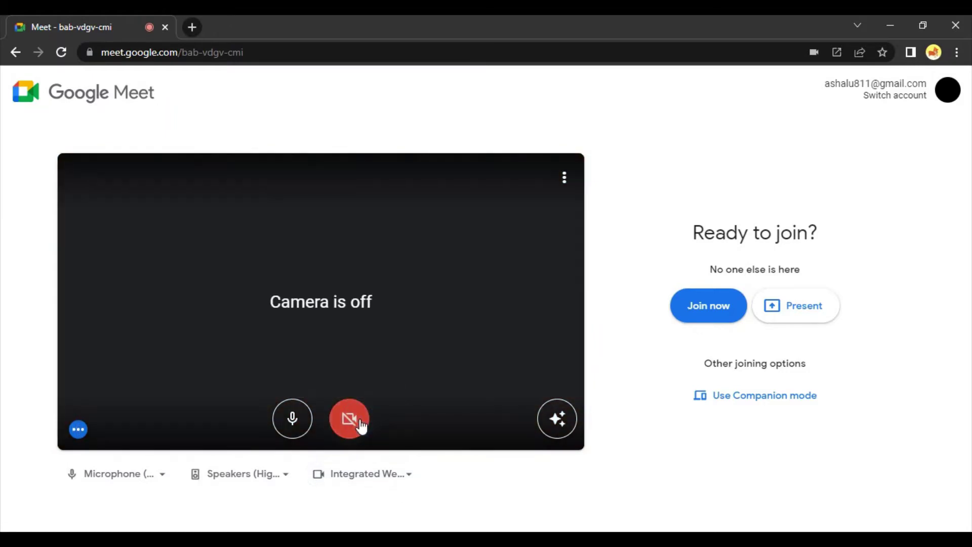
click(360, 427)
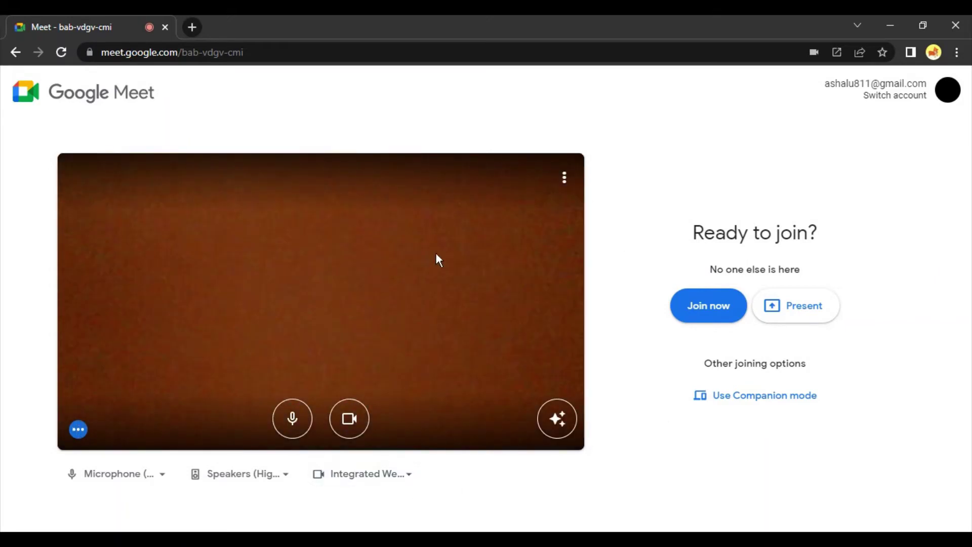
click(526, 531)
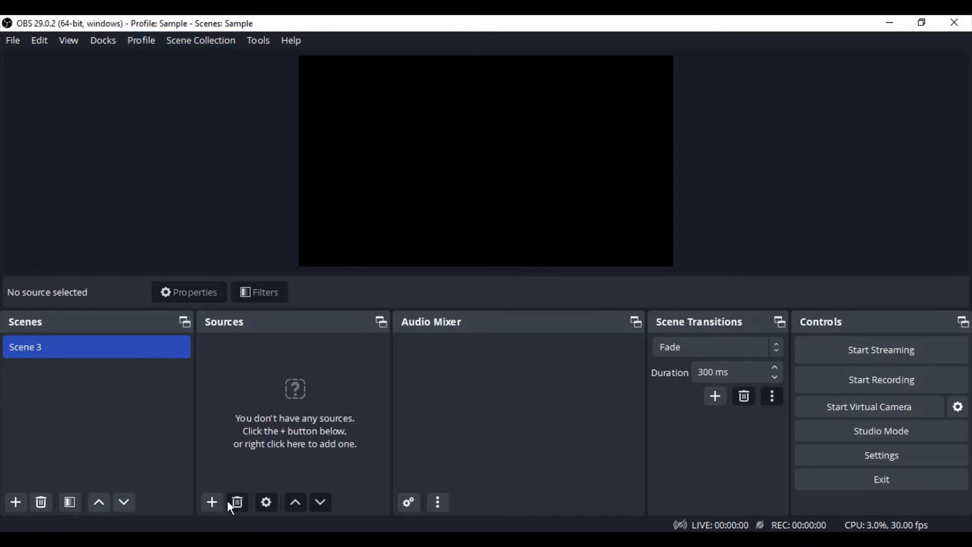
Add a Video Capture Device source named Camera using the Integrated Webcam.
click(211, 501)
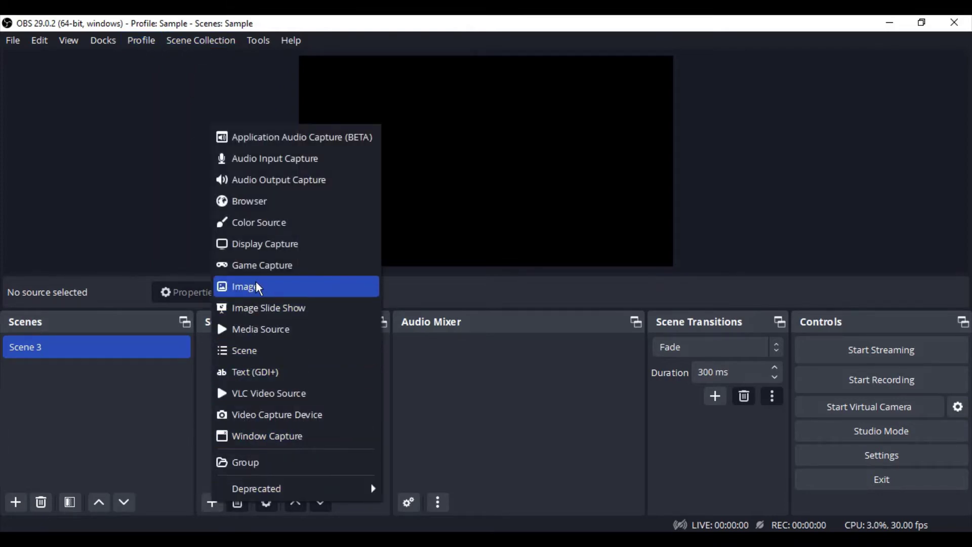
click(281, 414)
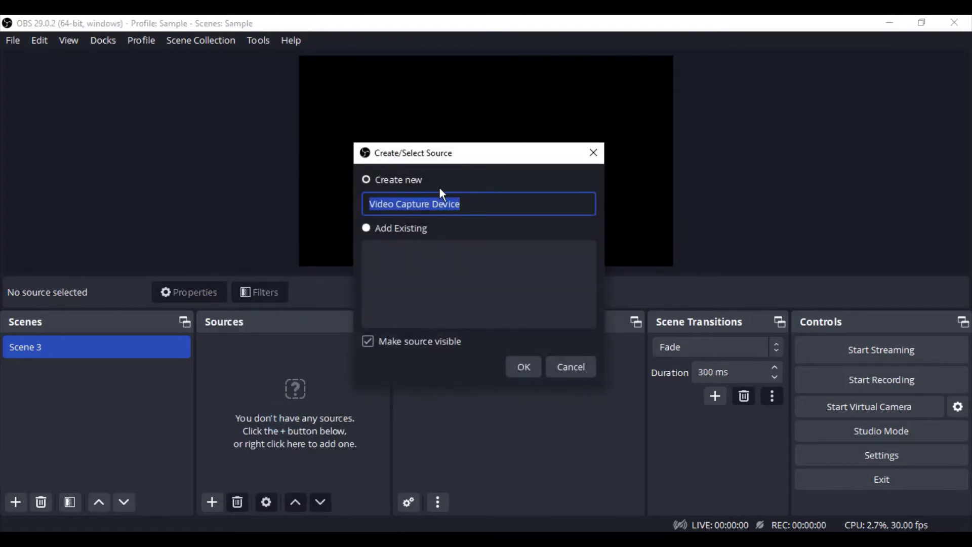
text(Camera)
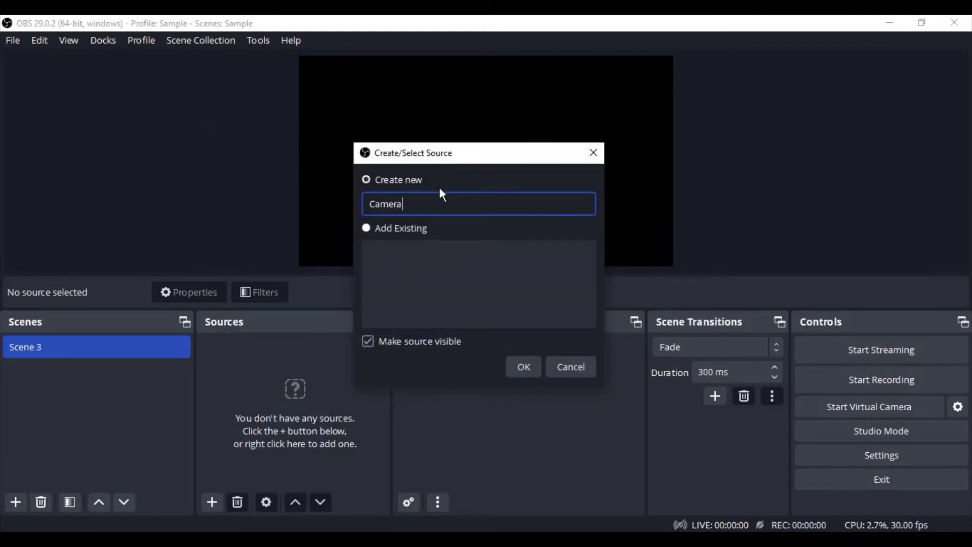
click(522, 367)
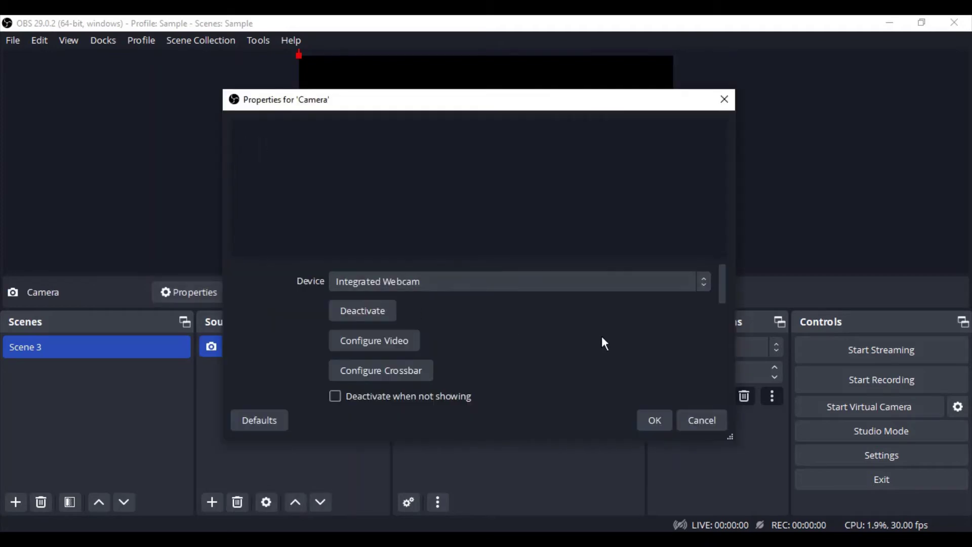
click(429, 281)
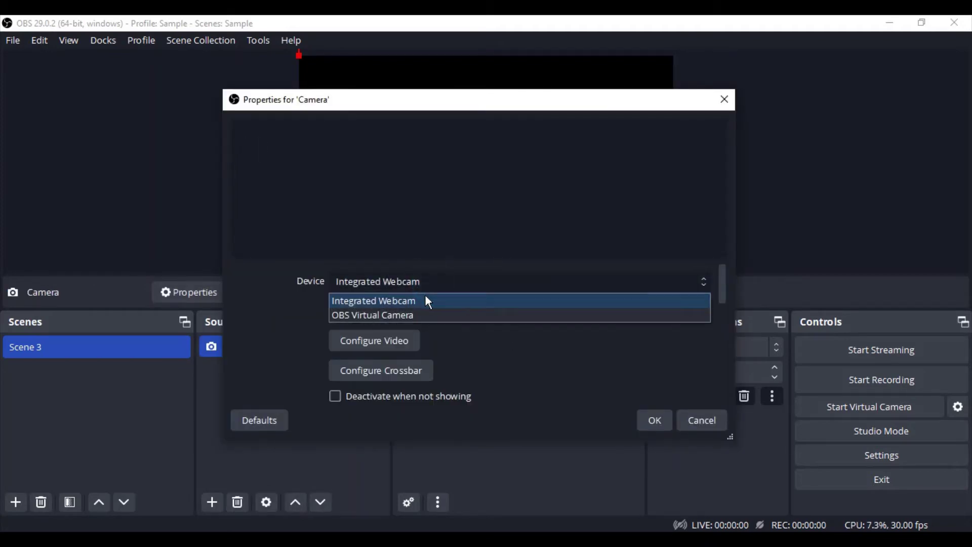
click(424, 297)
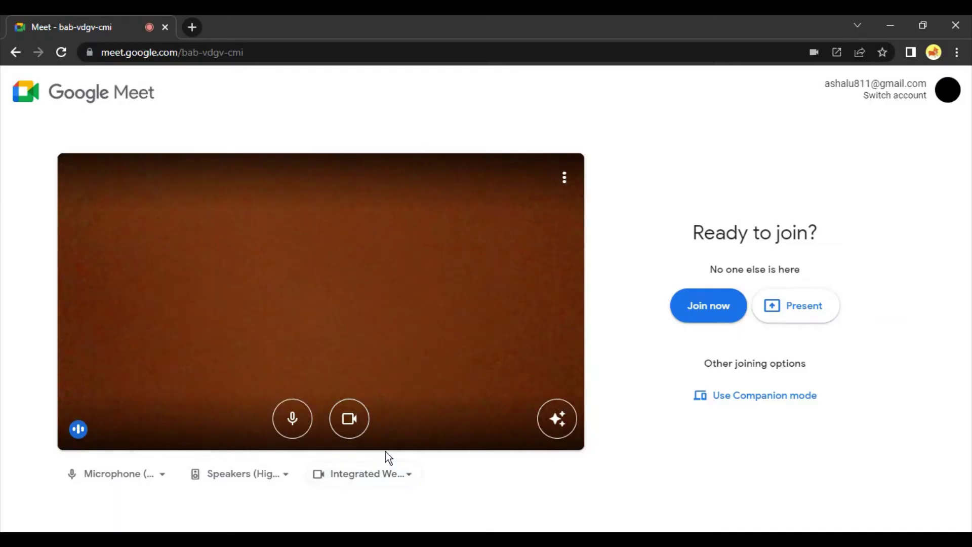
Turn off the camera in the Meet lobby and close the Meet tab.
click(349, 418)
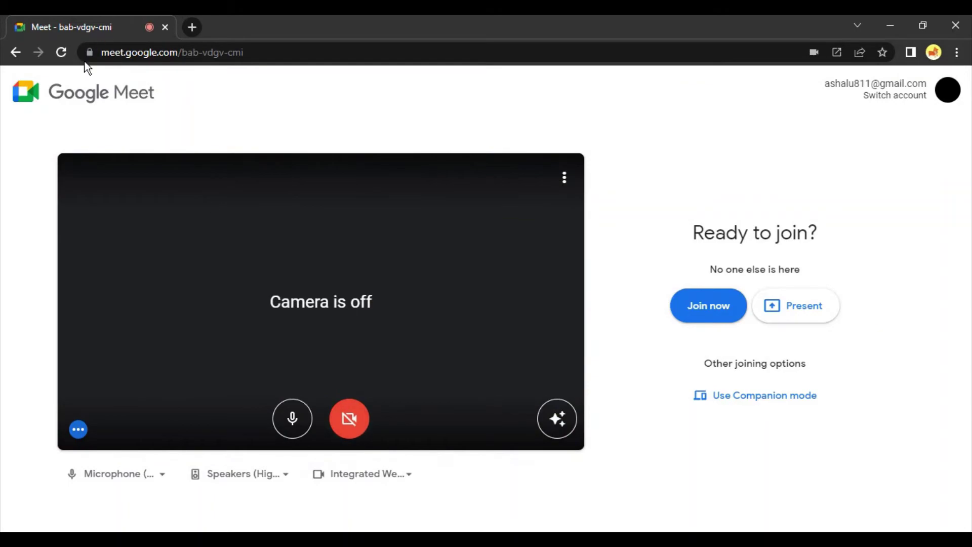
click(165, 27)
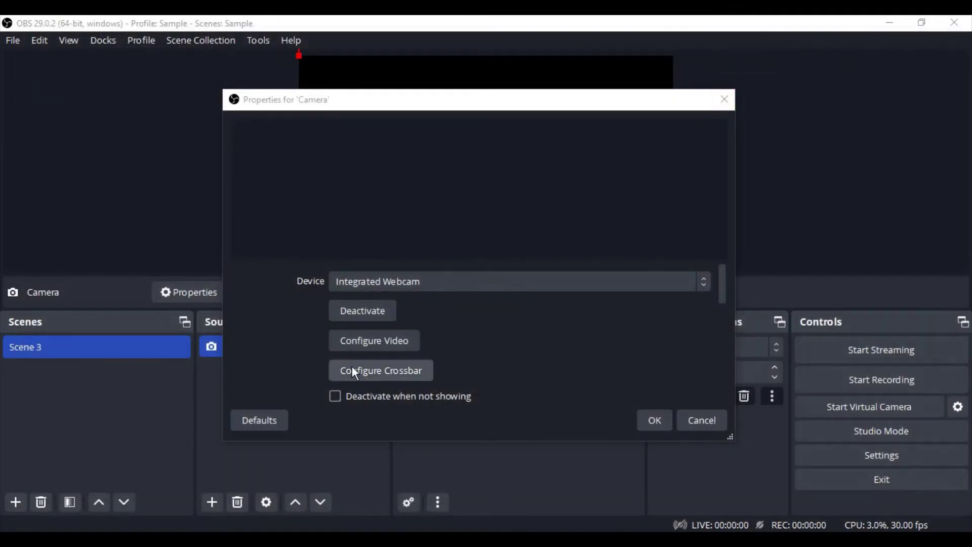
scroll(387, 342, down, 3)
Set the Camera's Resolution/FPS Type to Custom with 1280x720 resolution and confirm.
click(390, 334)
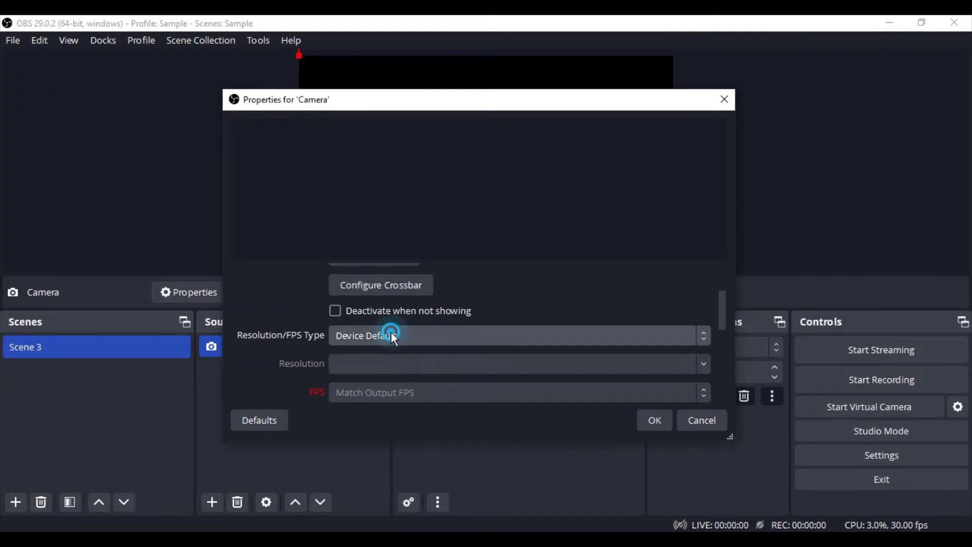
click(383, 356)
click(379, 336)
click(372, 363)
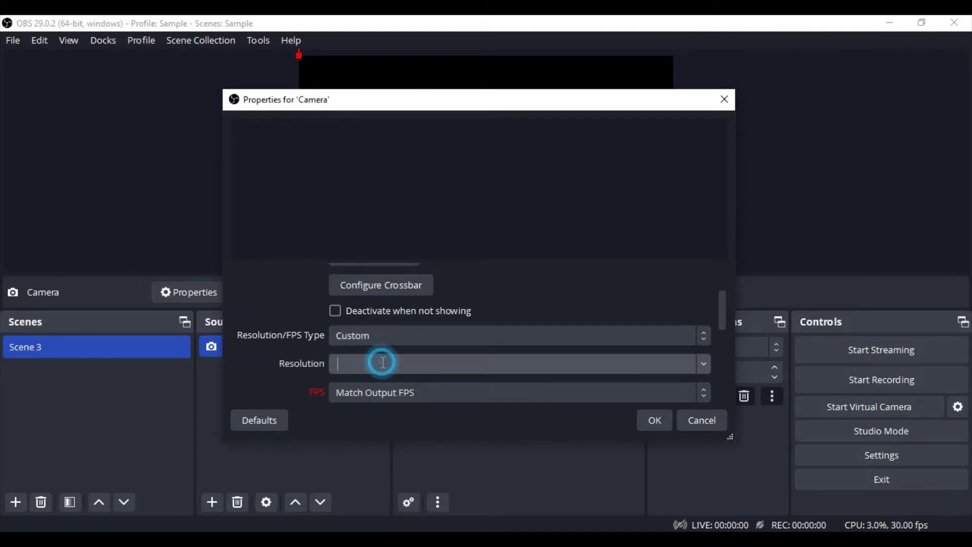
click(704, 364)
click(427, 385)
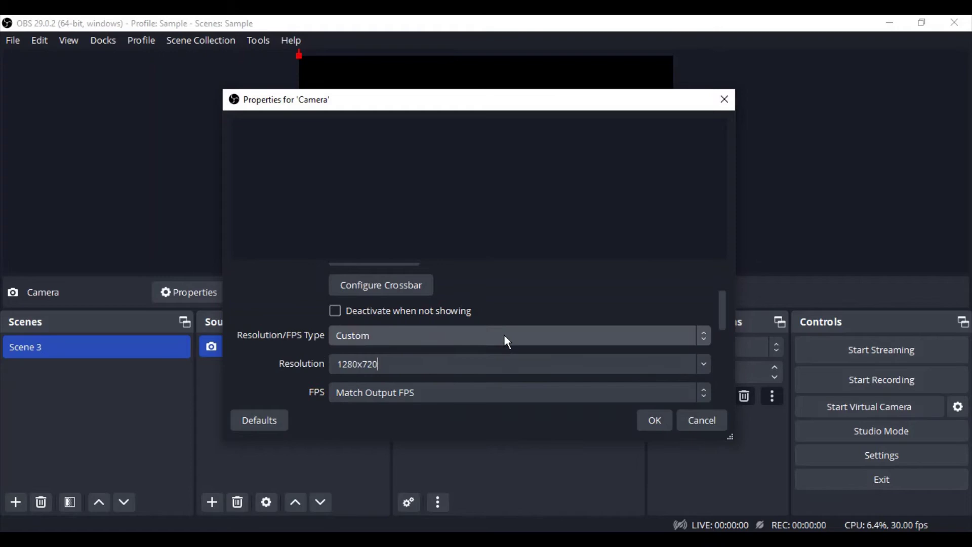
scroll(506, 330, up, 3)
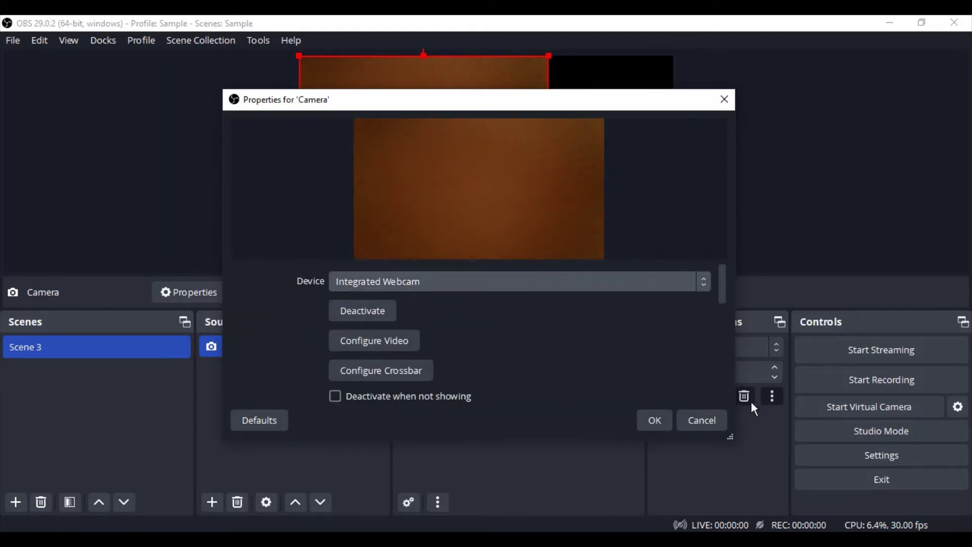
click(655, 420)
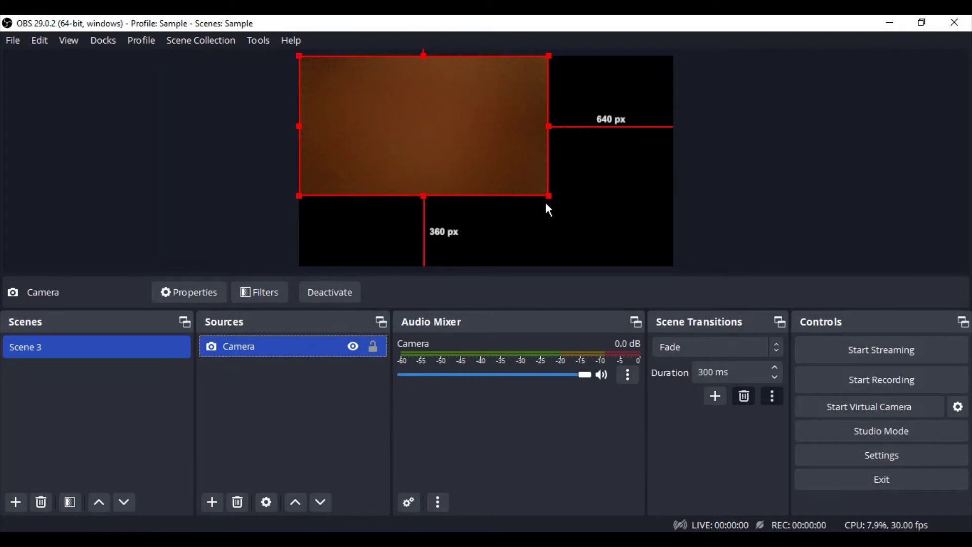
Stretch the Camera source to fill the whole canvas and start the Virtual Camera.
drag(550, 196, 670, 245)
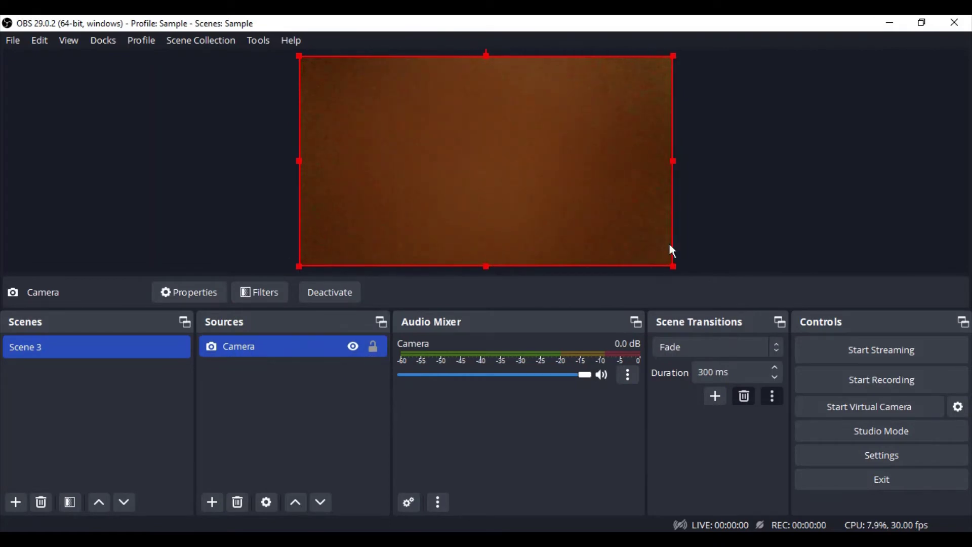
click(791, 190)
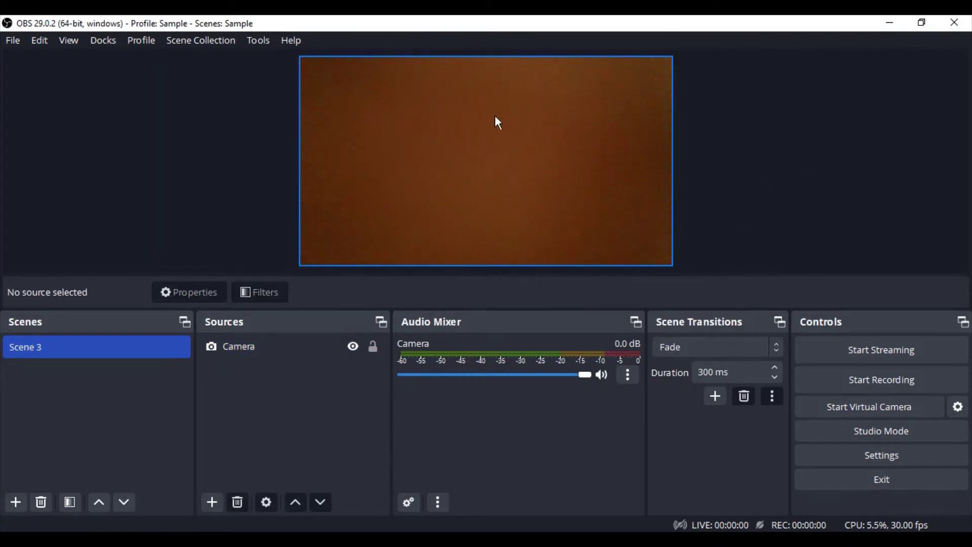
click(863, 412)
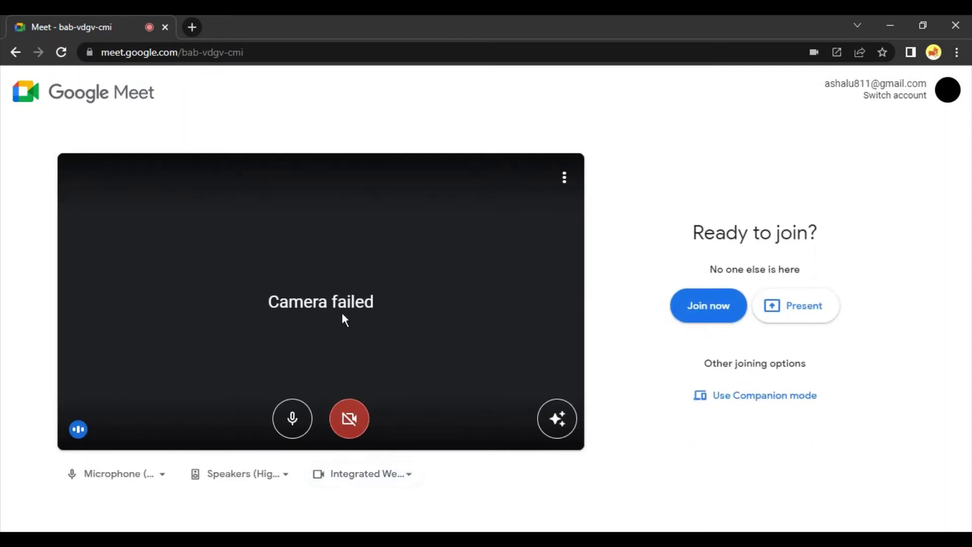
Select OBS Virtual Camera as the Meet camera and turn the camera on.
click(381, 475)
click(386, 399)
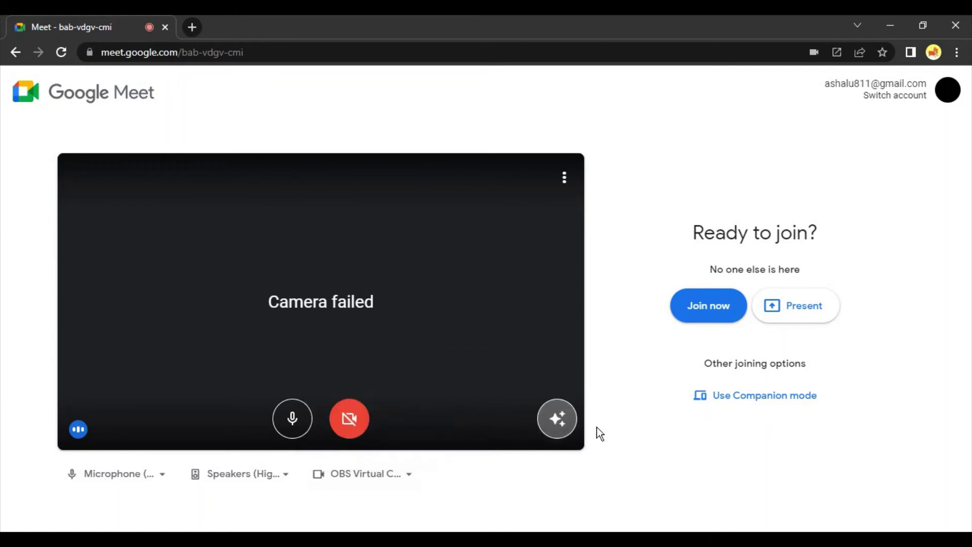
click(357, 424)
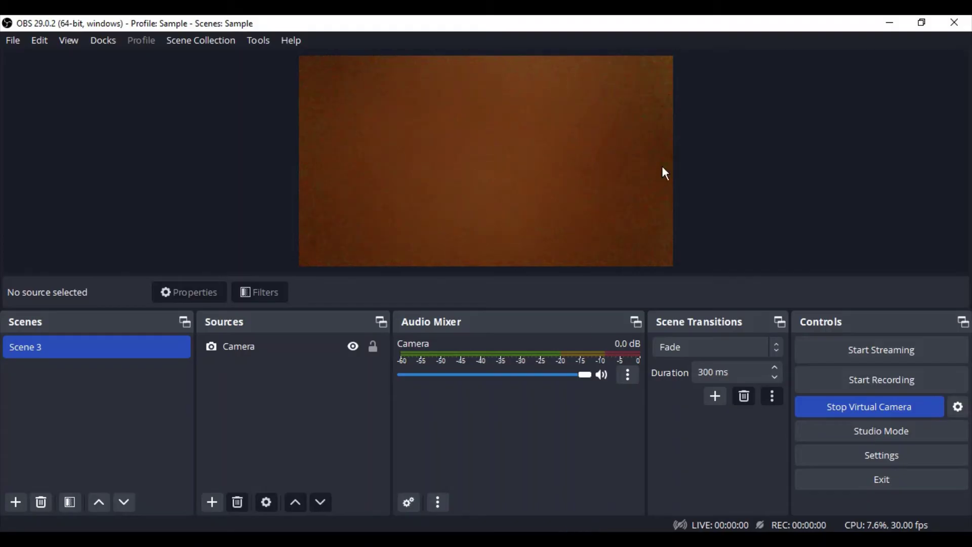
Shrink the Camera source to about two-thirds size and check the result in Meet.
click(660, 72)
drag(673, 53, 559, 143)
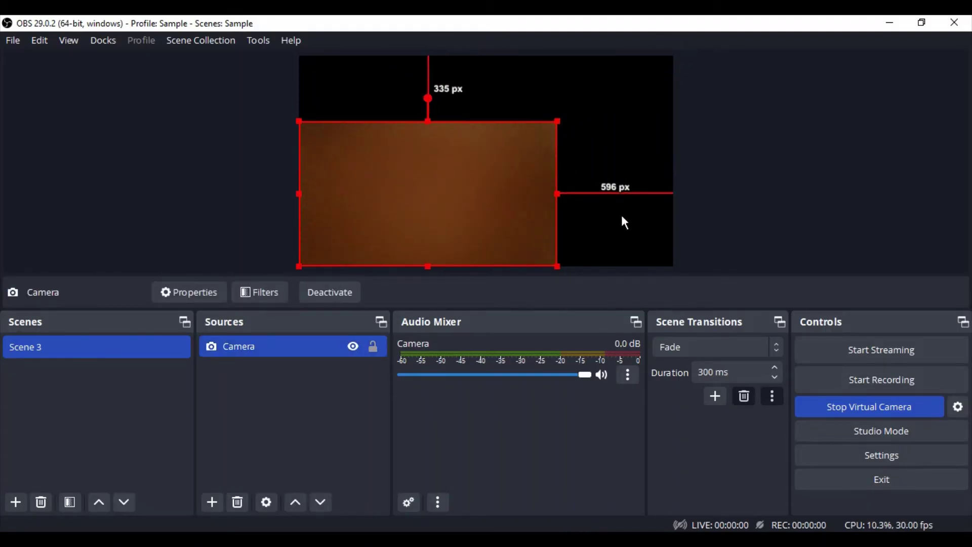
click(715, 175)
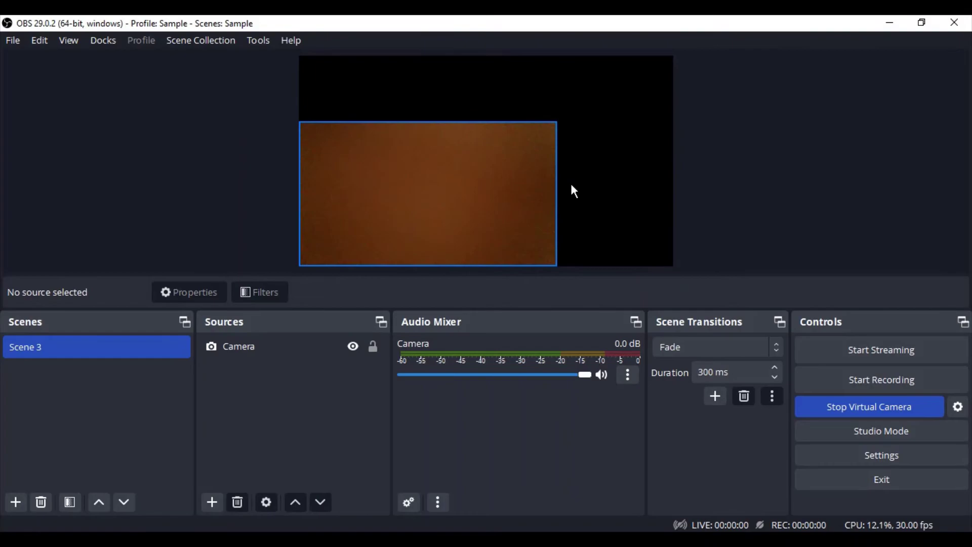
key(alt+Tab)
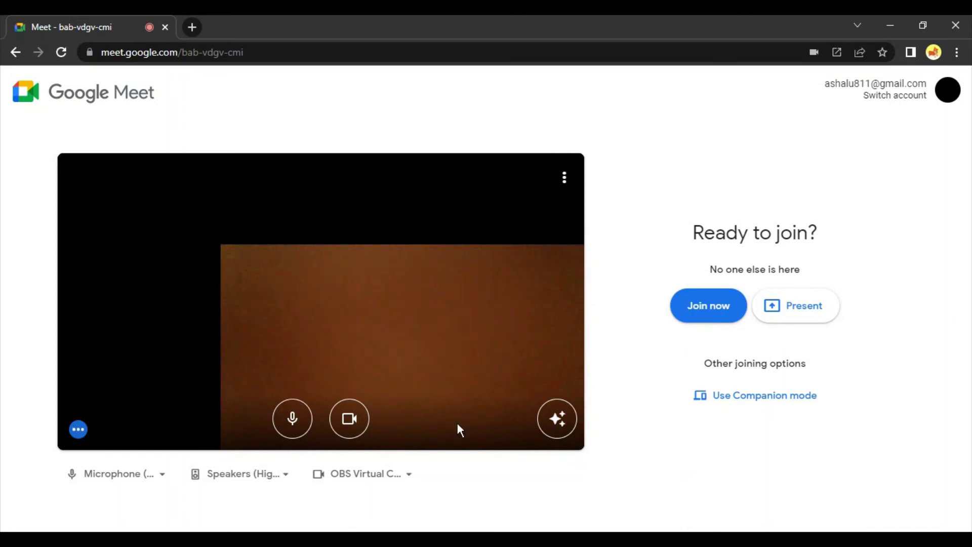
Move the Camera source up and right toward the canvas centre.
key(alt+Tab)
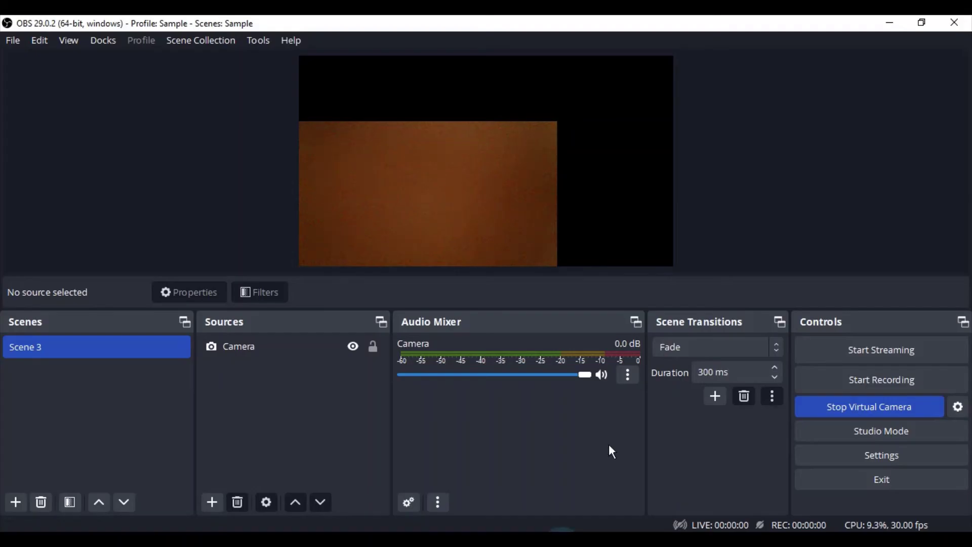
drag(491, 161, 550, 130)
click(764, 227)
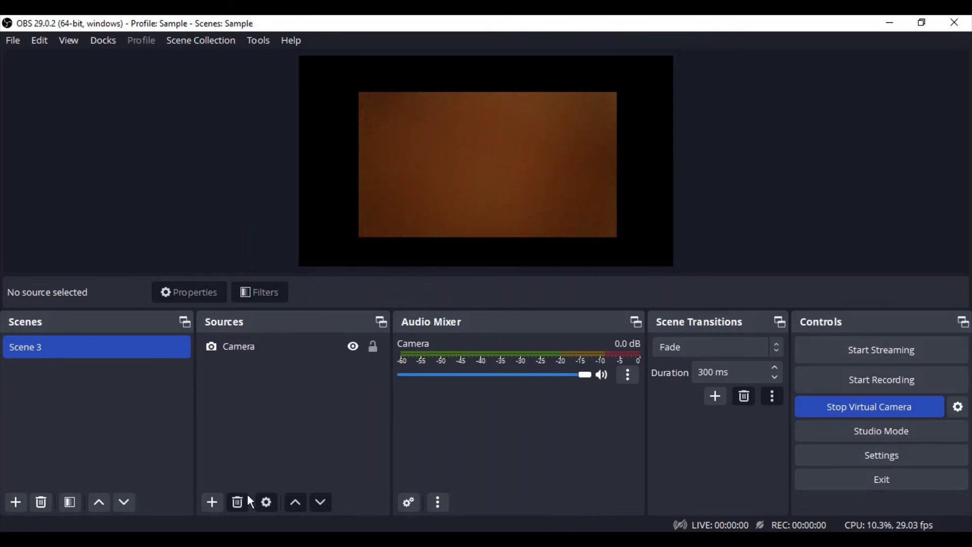
Add an Image source loading 1.png and enlarge it to about double size at the lower left.
click(211, 503)
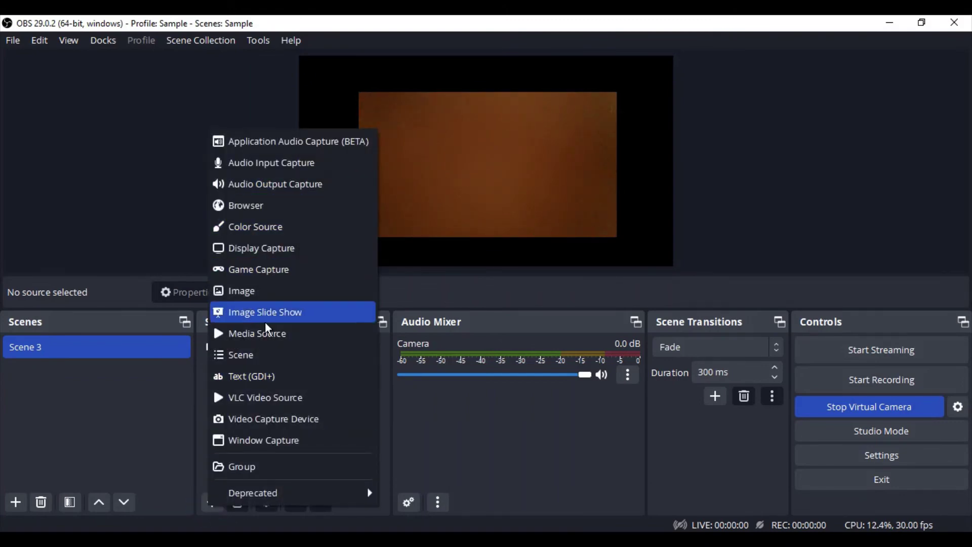
click(239, 299)
click(523, 372)
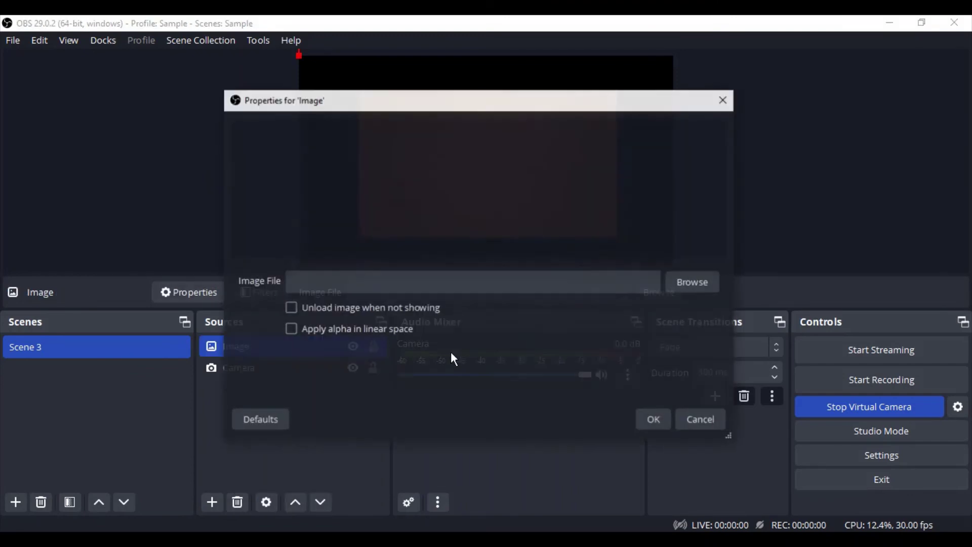
click(681, 283)
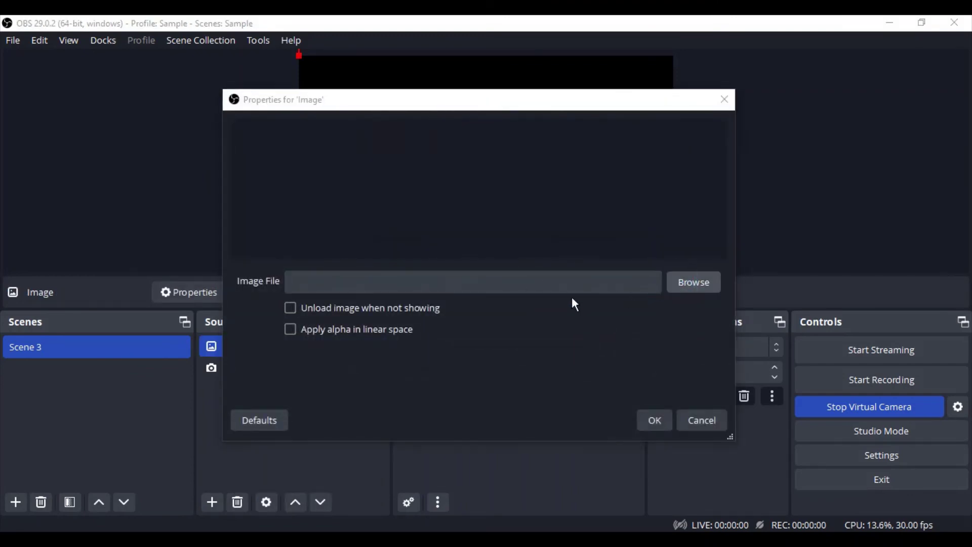
click(658, 234)
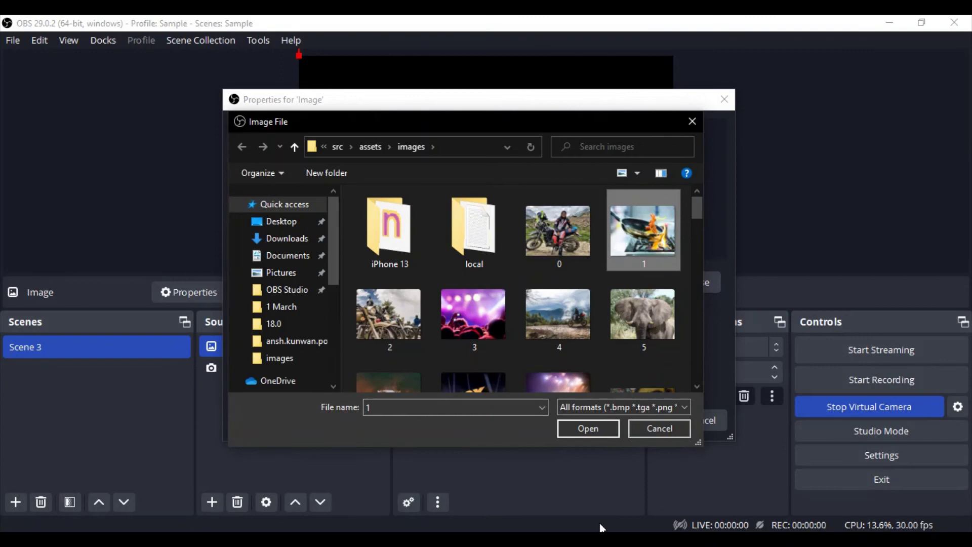
click(592, 430)
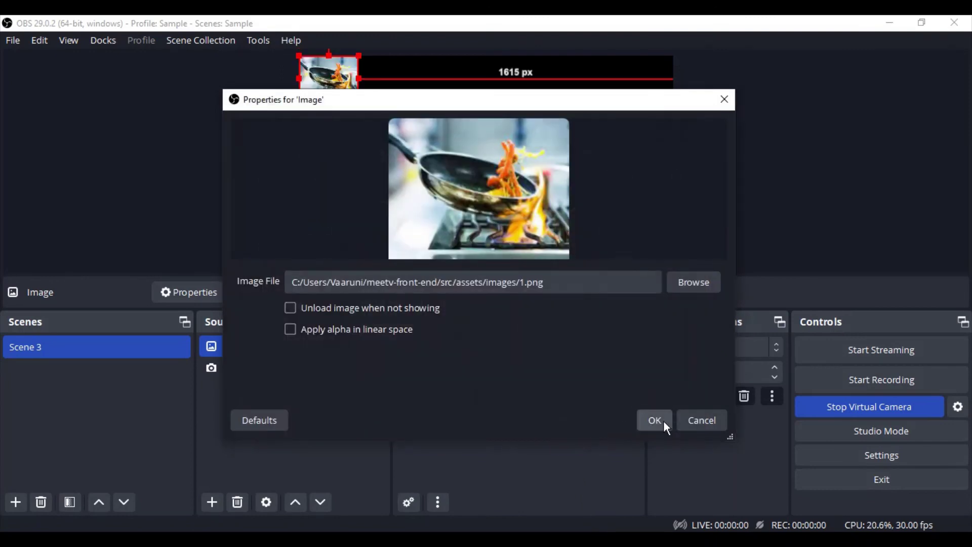
click(662, 420)
drag(357, 100, 379, 231)
click(724, 193)
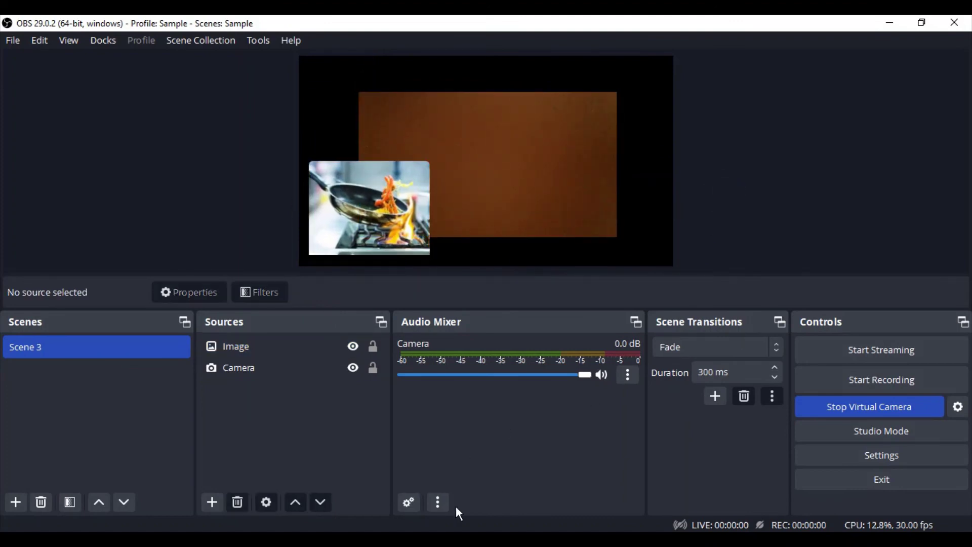